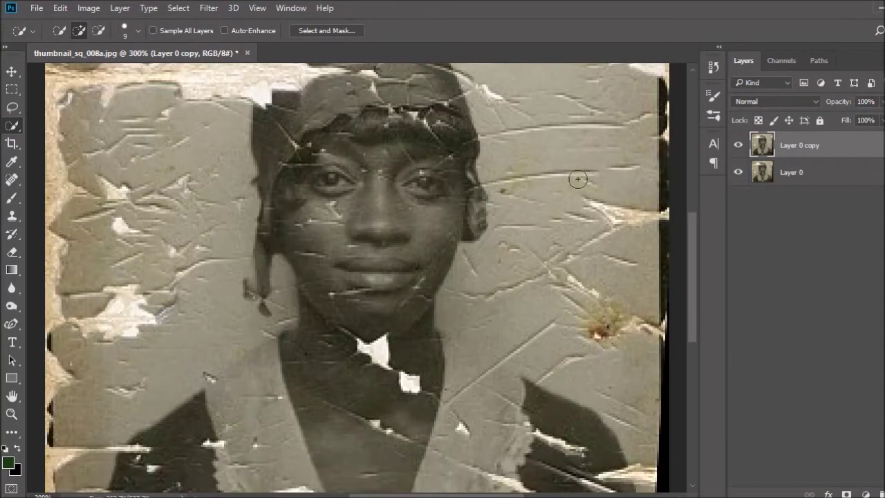
Spot-heal the long scratches and small spots beside the head, right of the face.
{"action": "key", "text": "j"}
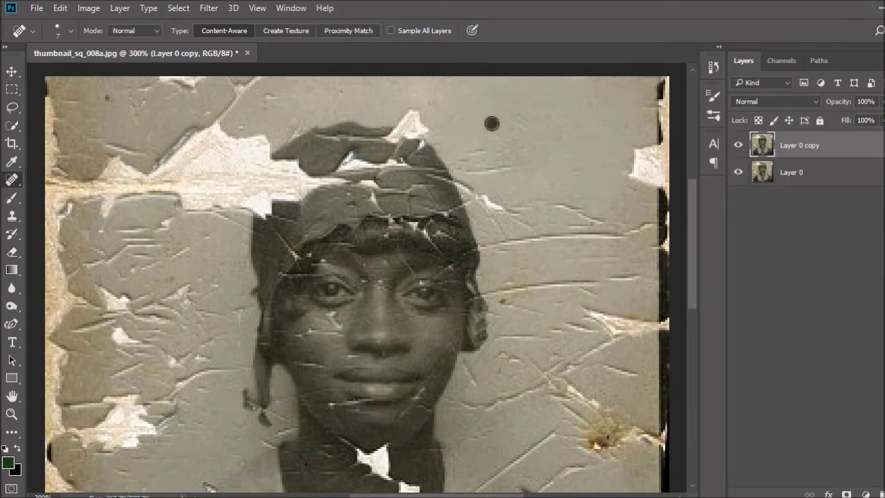
{"action": "left_click", "coordinate": [530, 224]}
{"action": "left_click_drag", "start_coordinate": [479, 246], "coordinate": [653, 234]}
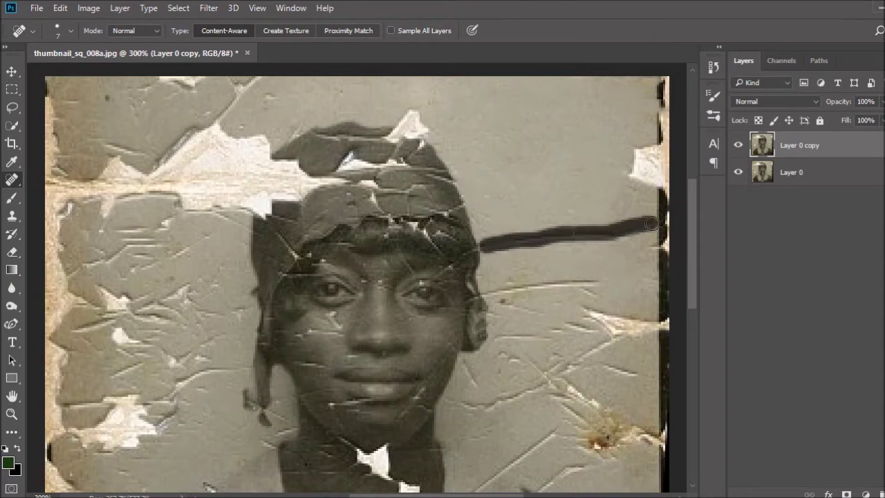
{"action": "left_click_drag", "start_coordinate": [607, 291], "coordinate": [481, 298]}
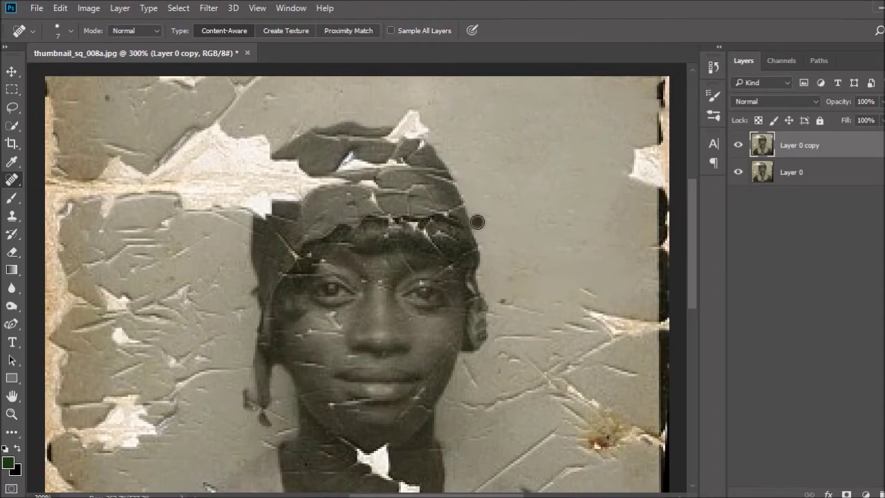
{"action": "left_click_drag", "start_coordinate": [510, 316], "coordinate": [478, 390]}
{"action": "left_click", "coordinate": [480, 367]}
{"action": "left_click", "coordinate": [492, 344]}
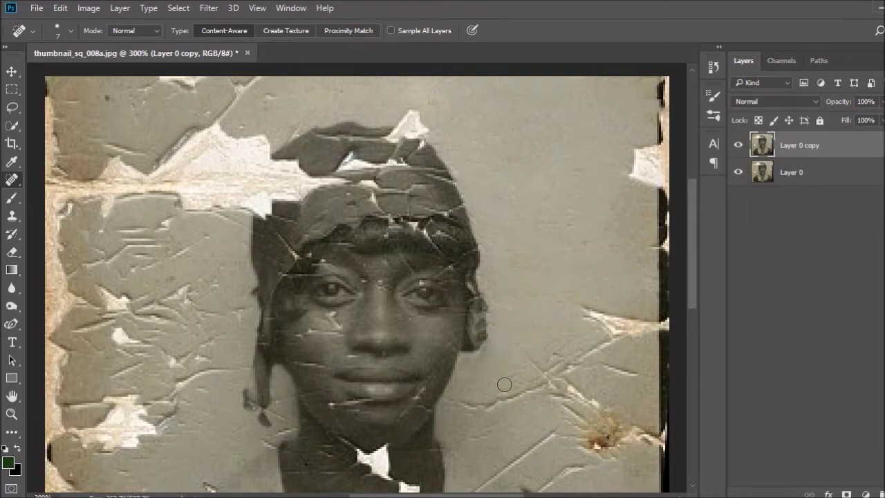
Heal the remaining cracks and the stained spot in the background right of the face.
{"action": "mouse_move", "coordinate": [546, 370]}
{"action": "left_mouse_down"}
{"action": "mouse_move", "coordinate": [525, 352]}
{"action": "mouse_move", "coordinate": [448, 406]}
{"action": "left_mouse_up"}
{"action": "scroll", "coordinate": [456, 394], "scroll_direction": "down", "scroll_amount": 3}
{"action": "left_click_drag", "start_coordinate": [501, 331], "coordinate": [466, 338]}
{"action": "left_click_drag", "start_coordinate": [546, 391], "coordinate": [589, 362]}
{"action": "left_click_drag", "start_coordinate": [589, 212], "coordinate": [659, 239]}
{"action": "mouse_move", "coordinate": [596, 287]}
{"action": "left_mouse_down"}
{"action": "mouse_move", "coordinate": [567, 337]}
{"action": "mouse_move", "coordinate": [654, 340]}
{"action": "mouse_move", "coordinate": [557, 363]}
{"action": "left_mouse_up"}
{"action": "left_click", "coordinate": [631, 220]}
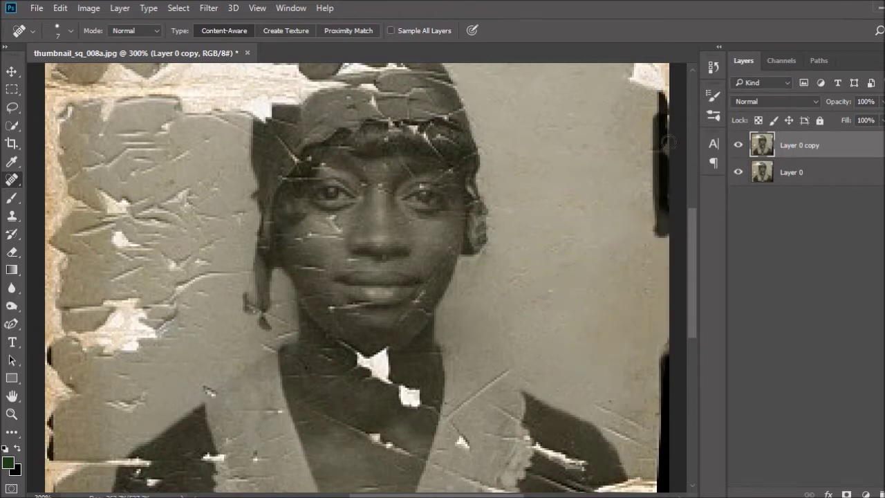
{"action": "scroll", "coordinate": [651, 291], "scroll_direction": "up", "scroll_amount": 5}
Heal the dark strip, white patch and black border along the right edge, enlarging the brush to 15.
{"action": "left_click_drag", "start_coordinate": [640, 184], "coordinate": [657, 249]}
{"action": "left_click_drag", "start_coordinate": [626, 218], "coordinate": [636, 235]}
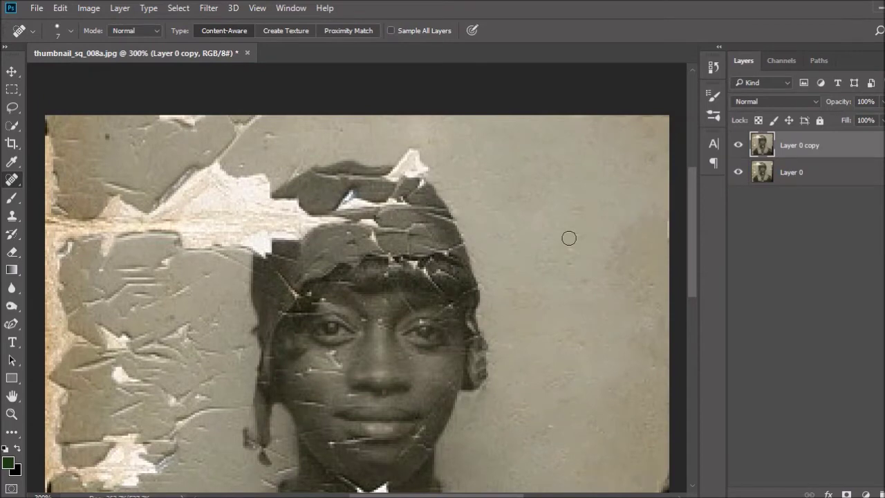
{"action": "scroll", "coordinate": [691, 282], "scroll_direction": "down", "scroll_amount": 10}
{"action": "scroll", "coordinate": [642, 285], "scroll_direction": "down", "scroll_amount": 2}
{"action": "key", "text": "bracketright"}
{"action": "key", "text": "bracketright"}
{"action": "key", "text": "bracketright"}
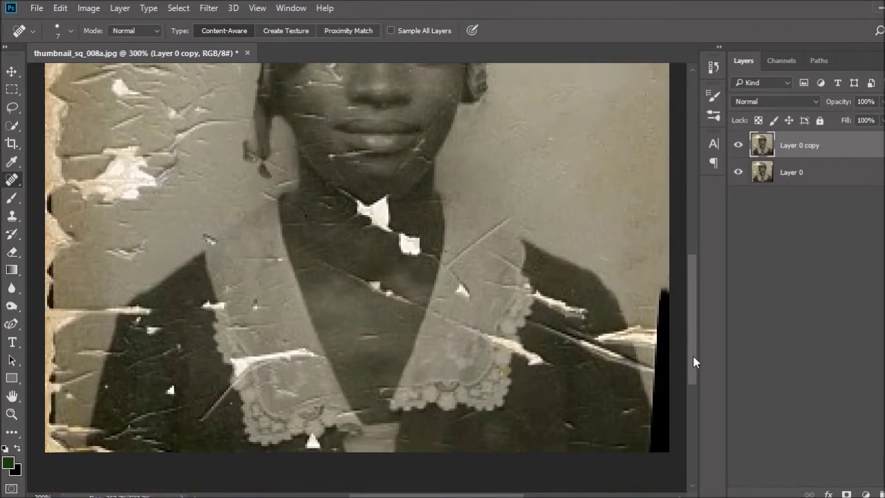
{"action": "left_click_drag", "start_coordinate": [642, 286], "coordinate": [660, 373]}
{"action": "left_click_drag", "start_coordinate": [657, 322], "coordinate": [667, 387]}
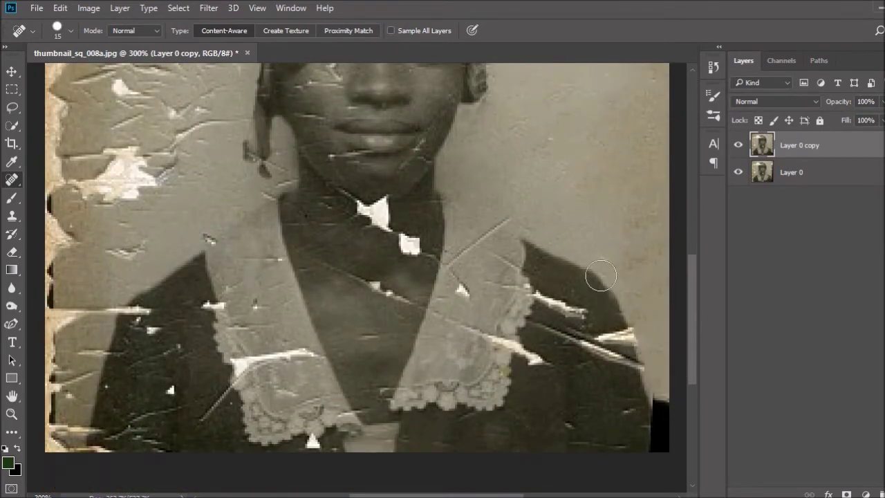
Repair the torn light border and torn paper at the photo's upper left.
{"action": "scroll", "coordinate": [584, 276], "scroll_direction": "up", "scroll_amount": 3}
{"action": "scroll", "coordinate": [605, 447], "scroll_direction": "left", "scroll_amount": 2}
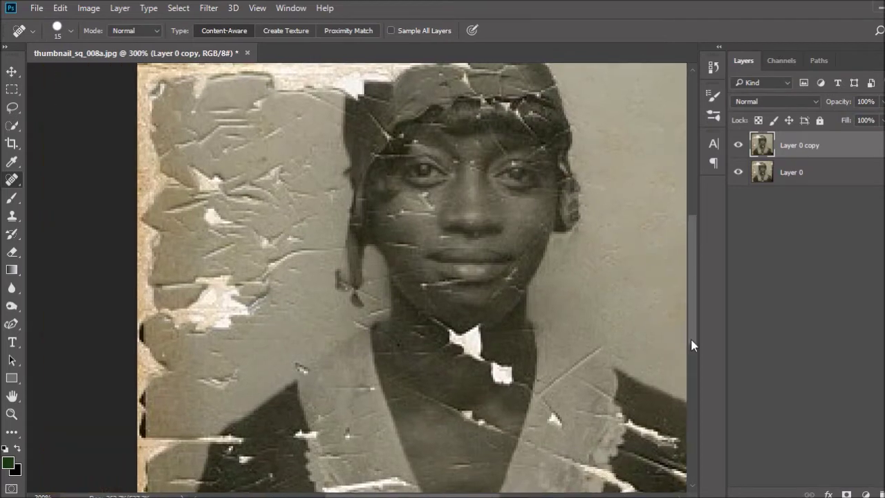
{"action": "scroll", "coordinate": [605, 448], "scroll_direction": "up", "scroll_amount": 4}
{"action": "left_click_drag", "start_coordinate": [149, 121], "coordinate": [149, 215]}
{"action": "left_click", "coordinate": [182, 173]}
{"action": "scroll", "coordinate": [690, 226], "scroll_direction": "down", "scroll_amount": 1}
{"action": "scroll", "coordinate": [690, 225], "scroll_direction": "down", "scroll_amount": 1}
{"action": "left_click_drag", "start_coordinate": [277, 166], "coordinate": [170, 208]}
{"action": "left_click", "coordinate": [196, 218]}
{"action": "left_click_drag", "start_coordinate": [277, 243], "coordinate": [176, 244]}
Heal the cracks left of the face and the small spots toward the lower left.
{"action": "left_click_drag", "start_coordinate": [327, 255], "coordinate": [307, 278]}
{"action": "left_click_drag", "start_coordinate": [261, 304], "coordinate": [234, 316]}
{"action": "left_click_drag", "start_coordinate": [331, 319], "coordinate": [252, 366]}
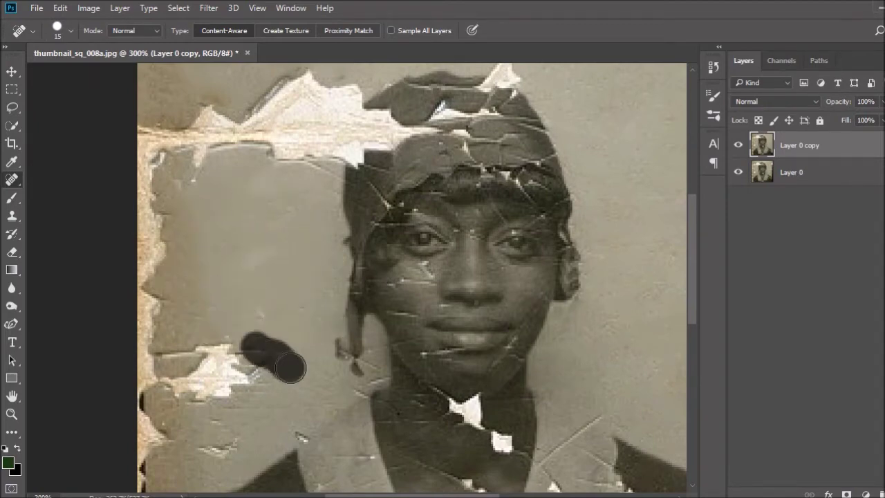
{"action": "left_click_drag", "start_coordinate": [300, 389], "coordinate": [297, 423]}
{"action": "scroll", "coordinate": [694, 294], "scroll_direction": "down", "scroll_amount": 5}
{"action": "left_click", "coordinate": [164, 431]}
{"action": "mouse_move", "coordinate": [207, 313]}
{"action": "left_mouse_down"}
{"action": "mouse_move", "coordinate": [131, 320]}
{"action": "mouse_move", "coordinate": [154, 242]}
{"action": "left_mouse_up"}
{"action": "scroll", "coordinate": [259, 374], "scroll_direction": "up", "scroll_amount": 4}
{"action": "left_click_drag", "start_coordinate": [263, 350], "coordinate": [235, 287]}
Heal the torn left edge of the photo and the white tear left of the head.
{"action": "left_click_drag", "start_coordinate": [141, 367], "coordinate": [147, 239]}
{"action": "scroll", "coordinate": [615, 279], "scroll_direction": "up", "scroll_amount": 3}
{"action": "left_click_drag", "start_coordinate": [144, 362], "coordinate": [149, 200]}
{"action": "left_click_drag", "start_coordinate": [176, 232], "coordinate": [235, 170]}
{"action": "left_click_drag", "start_coordinate": [211, 209], "coordinate": [298, 200]}
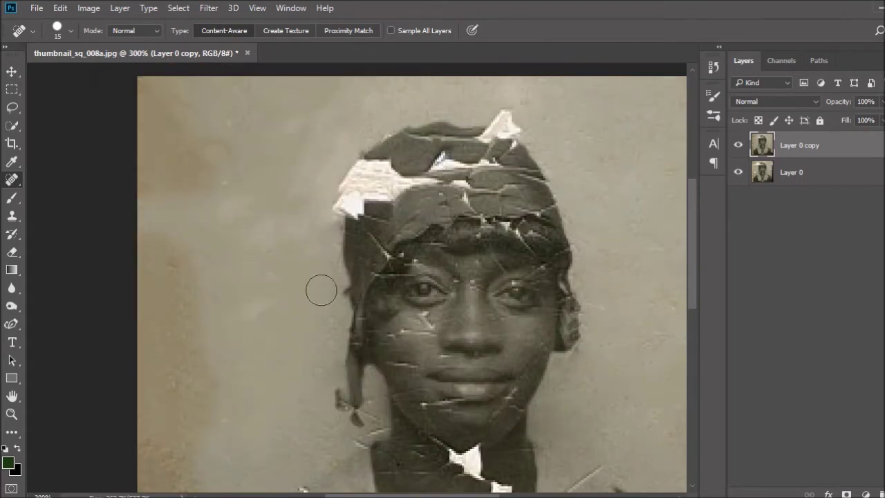
With the brush reduced to 9, heal the scratches below the chin, on the jacket and along the neck.
{"action": "left_click_drag", "start_coordinate": [696, 283], "coordinate": [696, 359]}
{"action": "key", "text": "bracketleft"}
{"action": "key", "text": "bracketleft"}
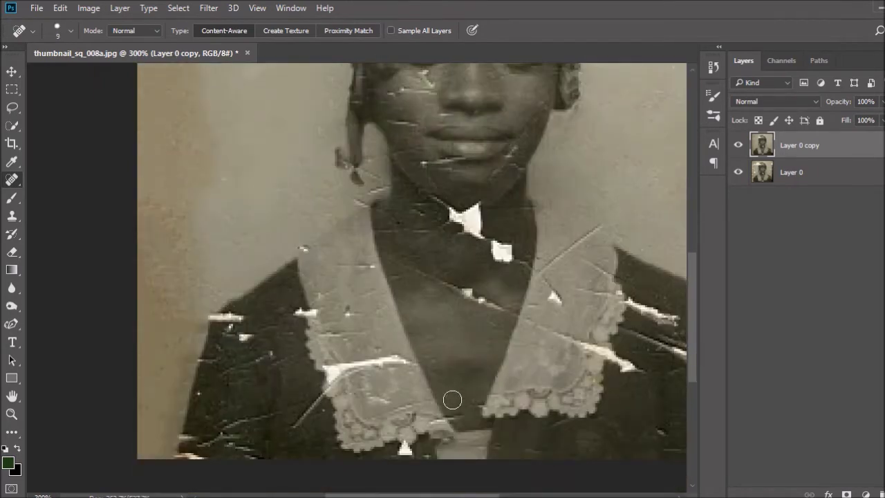
{"action": "left_click_drag", "start_coordinate": [389, 256], "coordinate": [505, 312]}
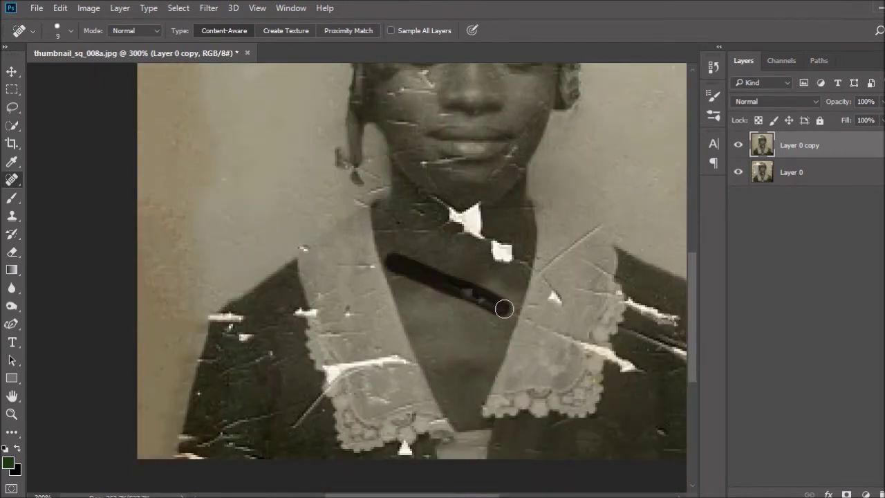
{"action": "left_click_drag", "start_coordinate": [494, 243], "coordinate": [510, 260]}
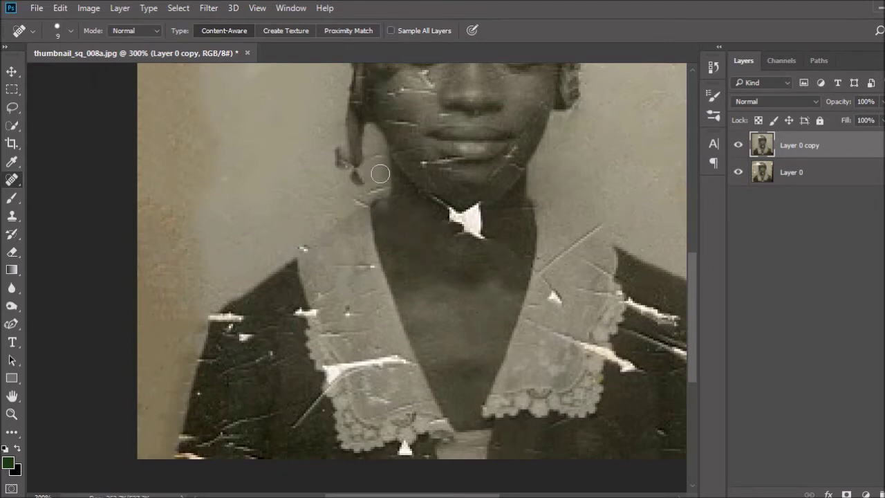
{"action": "left_click_drag", "start_coordinate": [370, 205], "coordinate": [379, 184]}
Remove the white scratches across the left collar, its lace point and the dark jacket.
{"action": "left_click_drag", "start_coordinate": [309, 257], "coordinate": [372, 278]}
{"action": "left_click_drag", "start_coordinate": [314, 324], "coordinate": [377, 339]}
{"action": "left_click_drag", "start_coordinate": [344, 371], "coordinate": [409, 360]}
{"action": "left_click_drag", "start_coordinate": [375, 406], "coordinate": [430, 405]}
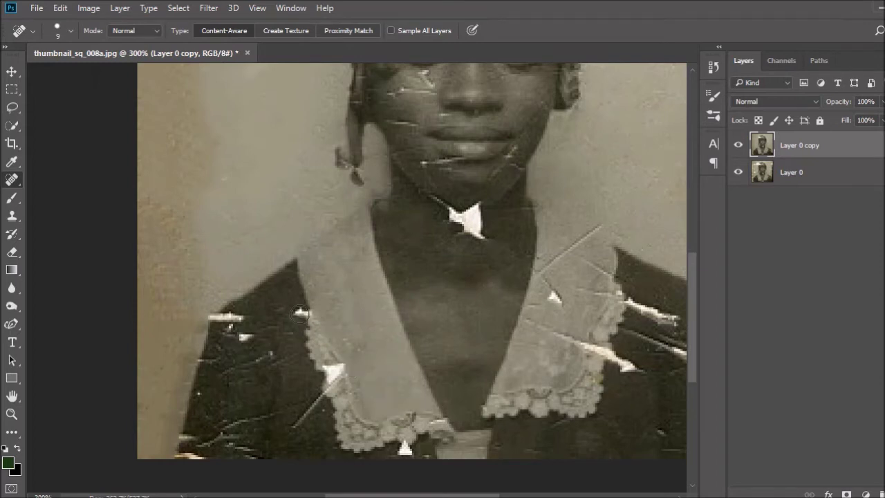
{"action": "left_click_drag", "start_coordinate": [280, 333], "coordinate": [264, 355]}
{"action": "left_click_drag", "start_coordinate": [243, 322], "coordinate": [206, 312]}
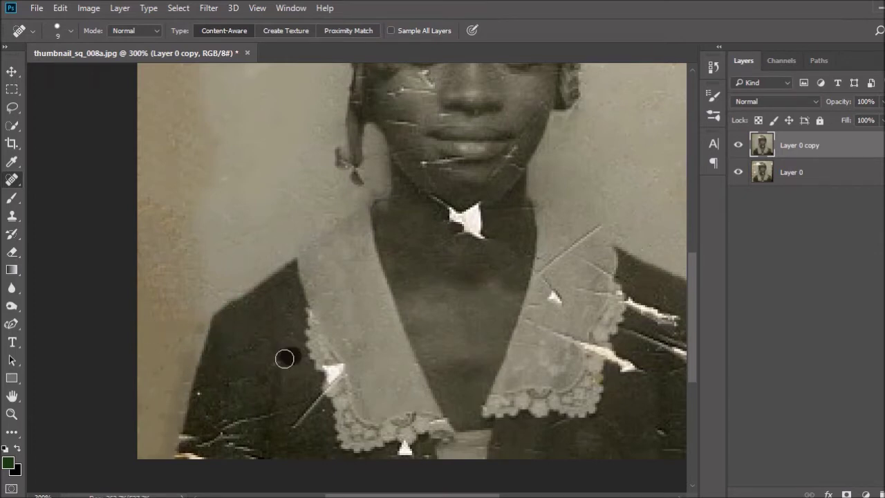
{"action": "left_click_drag", "start_coordinate": [294, 423], "coordinate": [337, 371]}
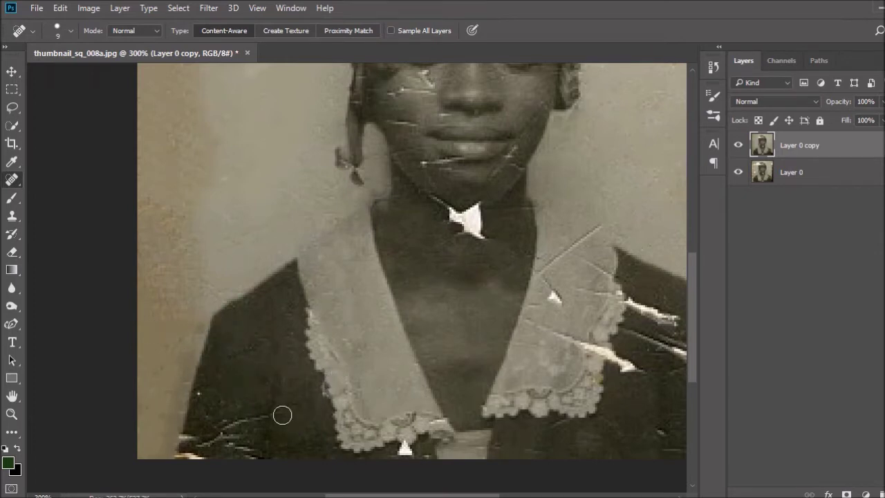
Heal the jacket's bottom-left scratches, the collar's white triangle and the right collar's diagonal scratches.
{"action": "left_click_drag", "start_coordinate": [190, 445], "coordinate": [249, 432]}
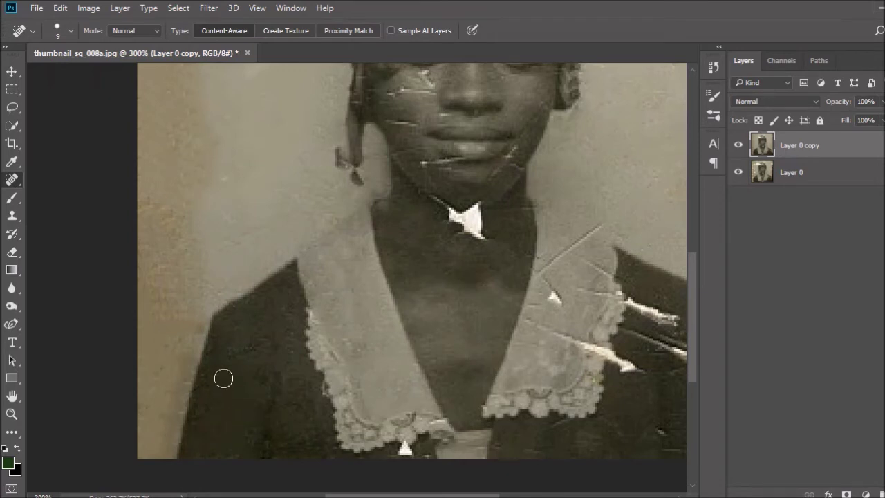
{"action": "left_click_drag", "start_coordinate": [414, 451], "coordinate": [393, 464]}
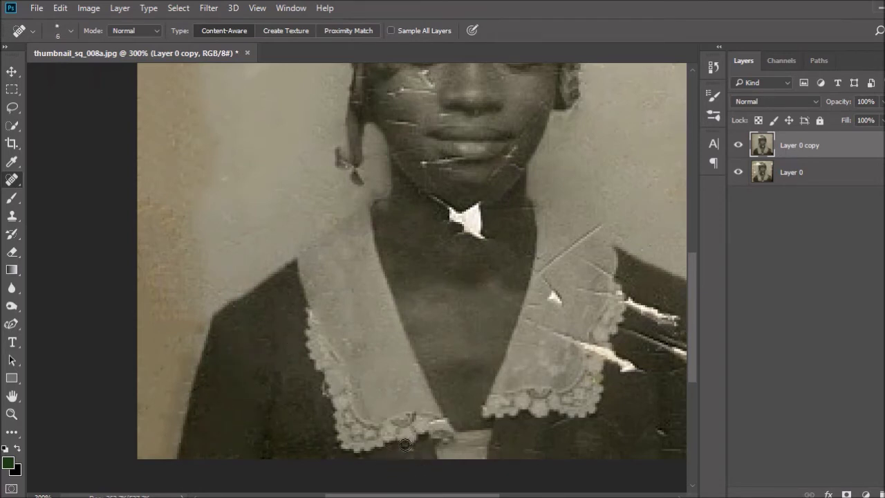
{"action": "left_click_drag", "start_coordinate": [391, 495], "coordinate": [431, 496]}
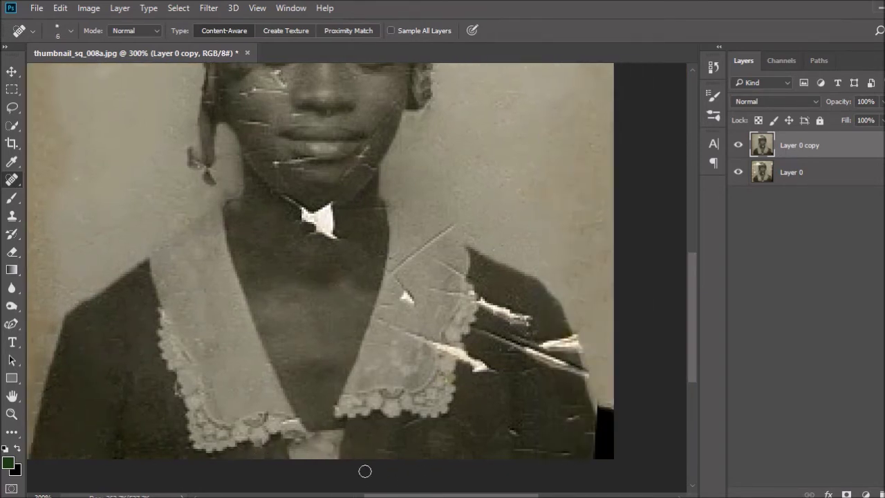
{"action": "mouse_move", "coordinate": [484, 301]}
{"action": "left_mouse_down"}
{"action": "mouse_move", "coordinate": [580, 343]}
{"action": "mouse_move", "coordinate": [477, 328]}
{"action": "left_mouse_up"}
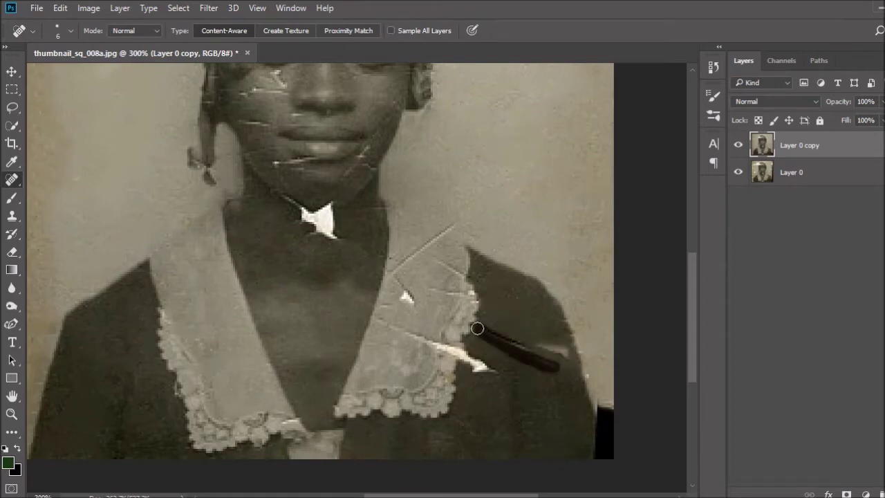
{"action": "left_click_drag", "start_coordinate": [411, 299], "coordinate": [453, 227]}
{"action": "left_click_drag", "start_coordinate": [381, 320], "coordinate": [467, 360]}
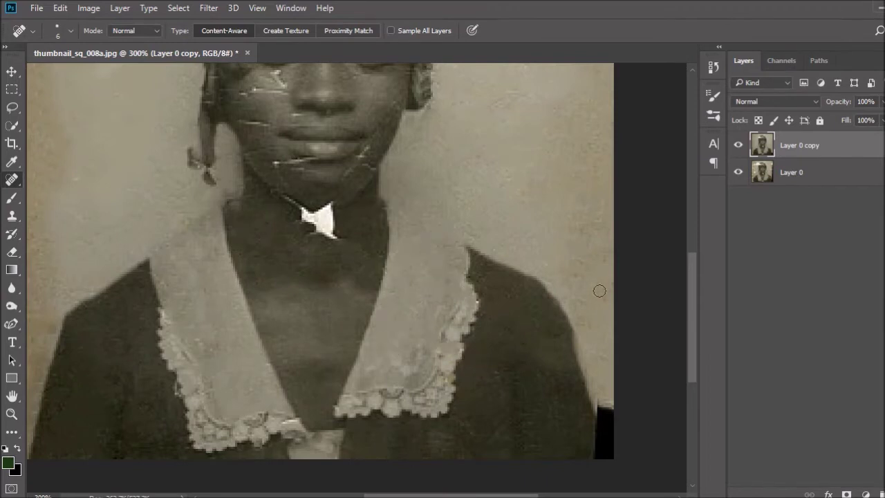
{"action": "scroll", "coordinate": [599, 293], "scroll_direction": "up", "scroll_amount": 3}
{"action": "left_click_drag", "start_coordinate": [339, 319], "coordinate": [339, 313]}
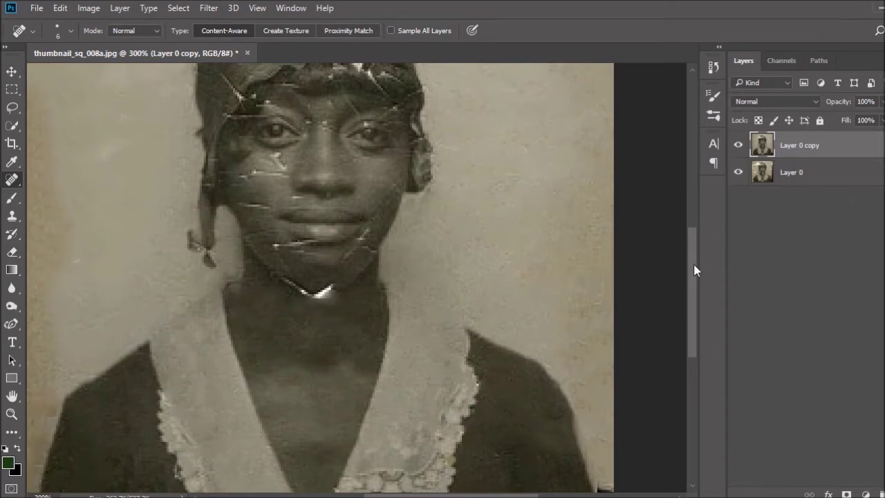
Heal the white scratches on the left cheek, below the eye, beside the nose and across the chin.
{"action": "scroll", "coordinate": [324, 247], "scroll_direction": "up", "scroll_amount": 5}
{"action": "left_click_drag", "start_coordinate": [271, 326], "coordinate": [245, 333]}
{"action": "left_click_drag", "start_coordinate": [286, 293], "coordinate": [254, 302]}
{"action": "left_click_drag", "start_coordinate": [289, 276], "coordinate": [271, 296]}
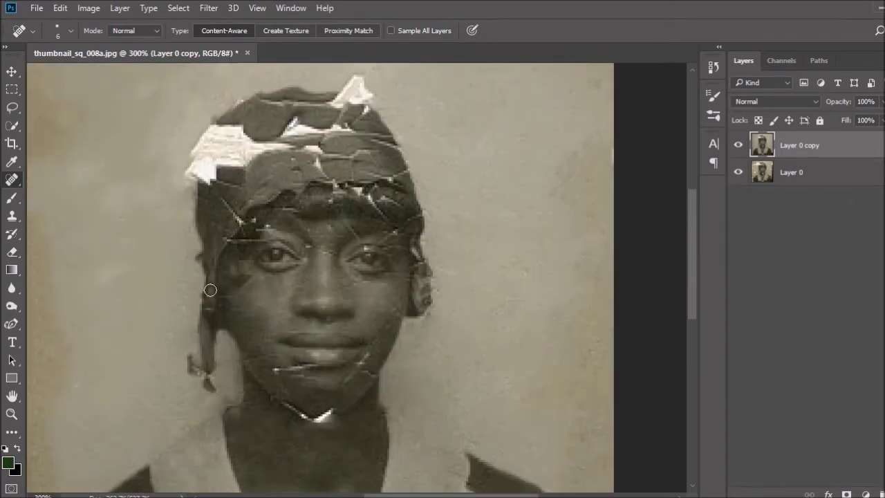
{"action": "left_click_drag", "start_coordinate": [268, 366], "coordinate": [352, 376]}
{"action": "key", "text": "bracketleft"}
{"action": "key", "text": "bracketleft"}
{"action": "key", "text": "ctrl+plus"}
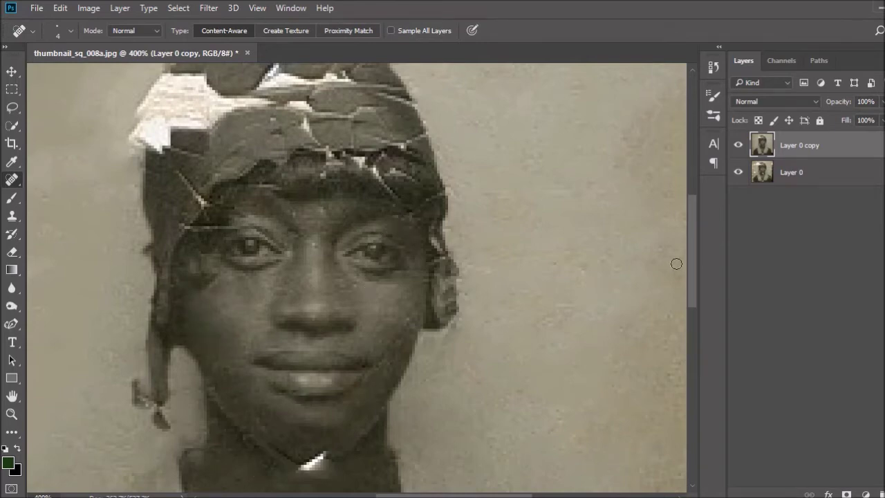
Select the Dodge tool and set its Exposure to 67%.
{"action": "scroll", "coordinate": [307, 365], "scroll_direction": "down", "scroll_amount": 3}
{"action": "left_click", "coordinate": [12, 305]}
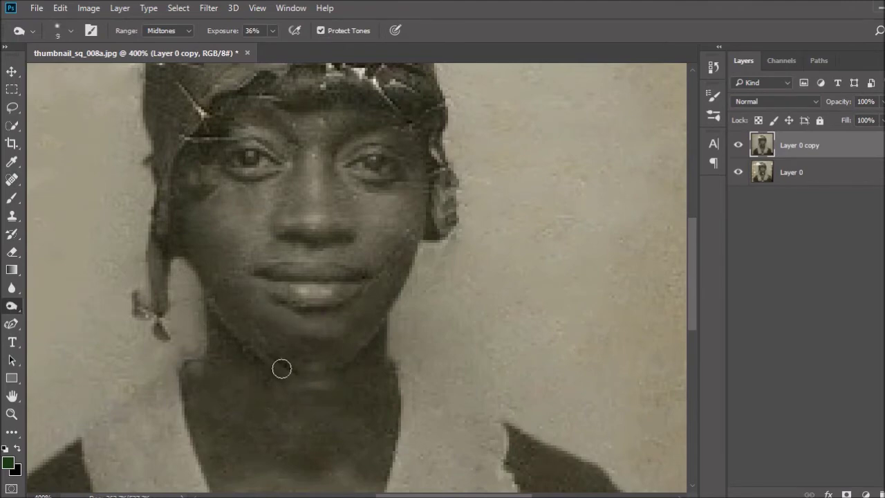
{"action": "left_click_drag", "start_coordinate": [273, 30], "coordinate": [294, 50]}
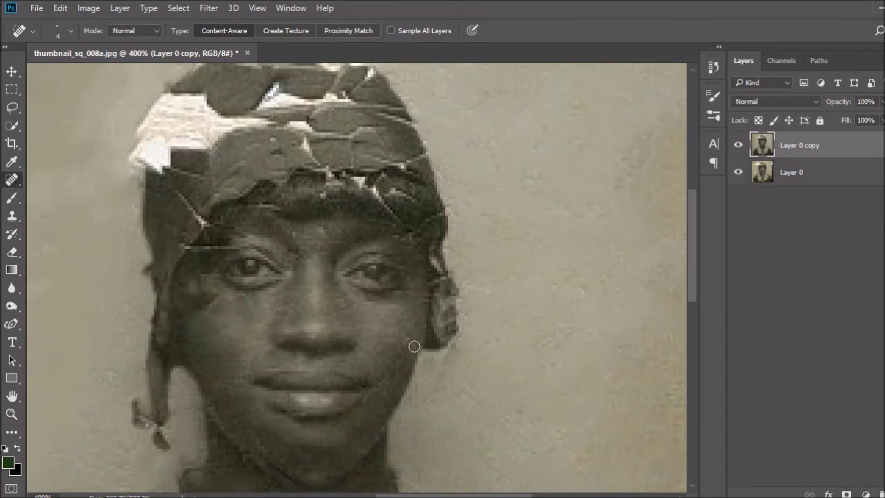
Heal the crack above the left eye and the cracks along the hat's lower and left edges.
{"action": "left_click_drag", "start_coordinate": [186, 250], "coordinate": [231, 247]}
{"action": "left_click_drag", "start_coordinate": [178, 193], "coordinate": [209, 224]}
{"action": "mouse_move", "coordinate": [390, 193]}
{"action": "left_mouse_down"}
{"action": "mouse_move", "coordinate": [443, 214]}
{"action": "mouse_move", "coordinate": [374, 188]}
{"action": "left_mouse_up"}
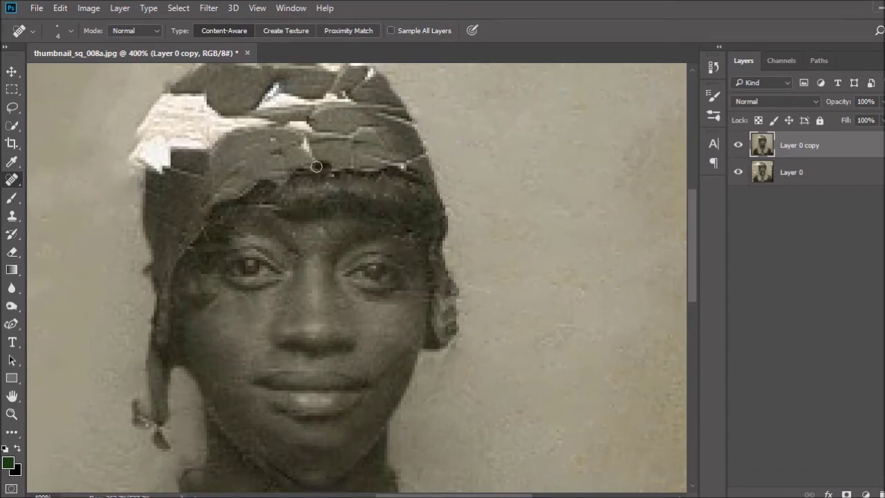
{"action": "left_click_drag", "start_coordinate": [391, 133], "coordinate": [379, 157]}
{"action": "left_click_drag", "start_coordinate": [247, 155], "coordinate": [196, 205]}
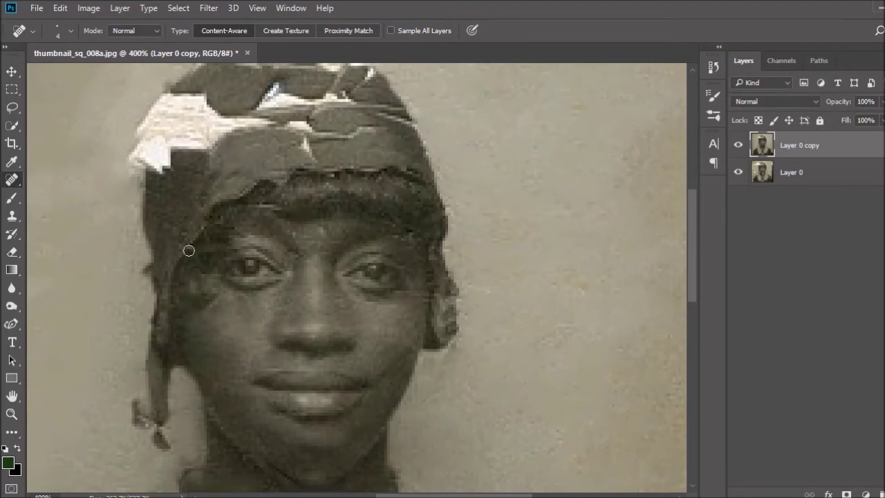
Heal the light cracks along the top and right side of the hat.
{"action": "scroll", "coordinate": [697, 294], "scroll_direction": "up", "scroll_amount": 3}
{"action": "left_click_drag", "start_coordinate": [313, 224], "coordinate": [346, 200]}
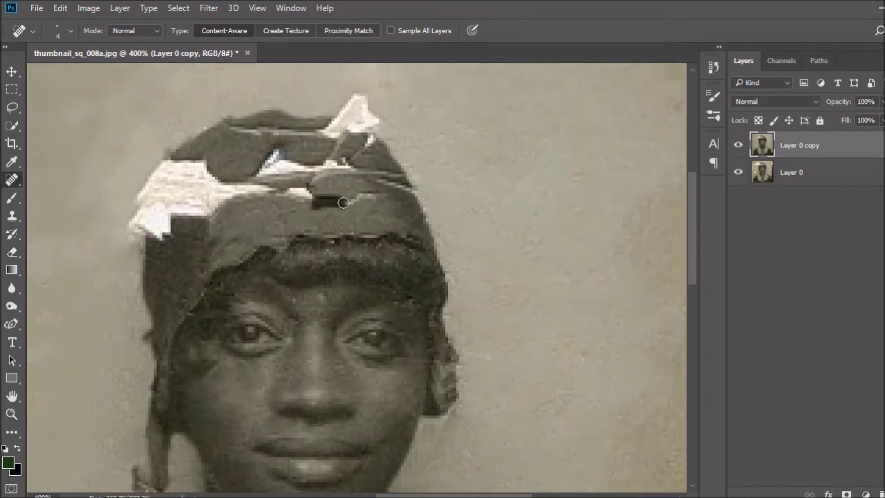
{"action": "left_click_drag", "start_coordinate": [376, 174], "coordinate": [407, 187]}
{"action": "left_click_drag", "start_coordinate": [318, 131], "coordinate": [231, 129]}
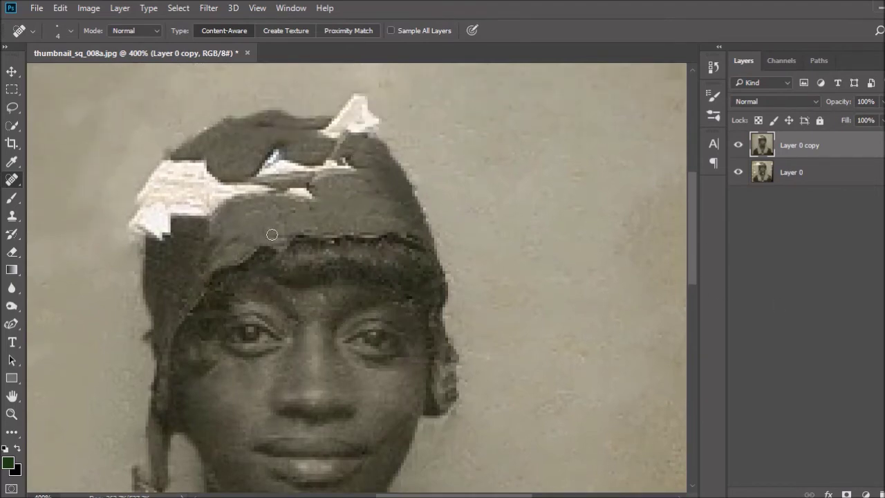
{"action": "left_click_drag", "start_coordinate": [290, 131], "coordinate": [318, 132]}
{"action": "left_click_drag", "start_coordinate": [346, 157], "coordinate": [365, 142]}
{"action": "key", "text": "s"}
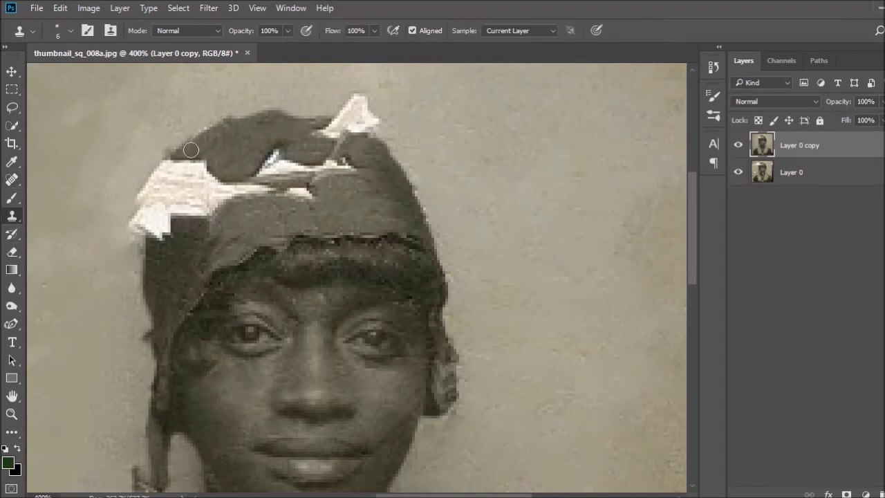
Clone dark hat texture over the white patches at the hat's left edge and top.
{"action": "mouse_move", "coordinate": [175, 161]}
{"action": "left_mouse_down"}
{"action": "mouse_move", "coordinate": [153, 204]}
{"action": "mouse_move", "coordinate": [206, 210]}
{"action": "left_mouse_up"}
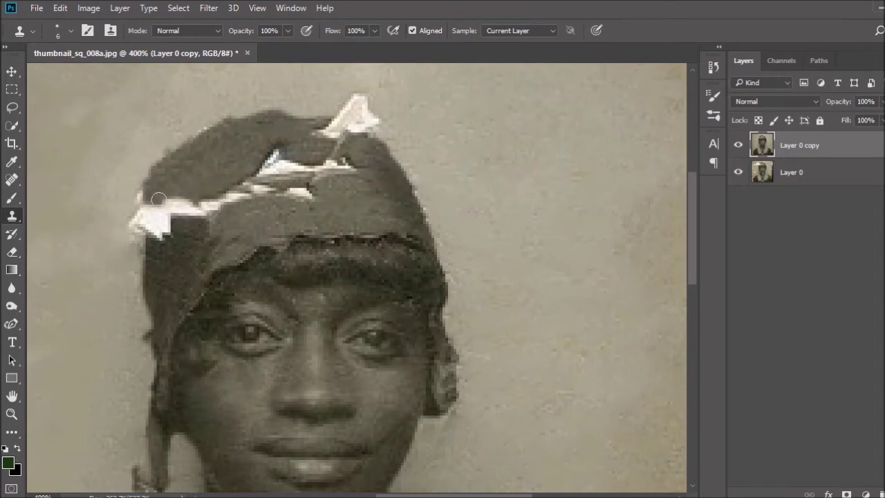
{"action": "left_click_drag", "start_coordinate": [147, 217], "coordinate": [181, 260]}
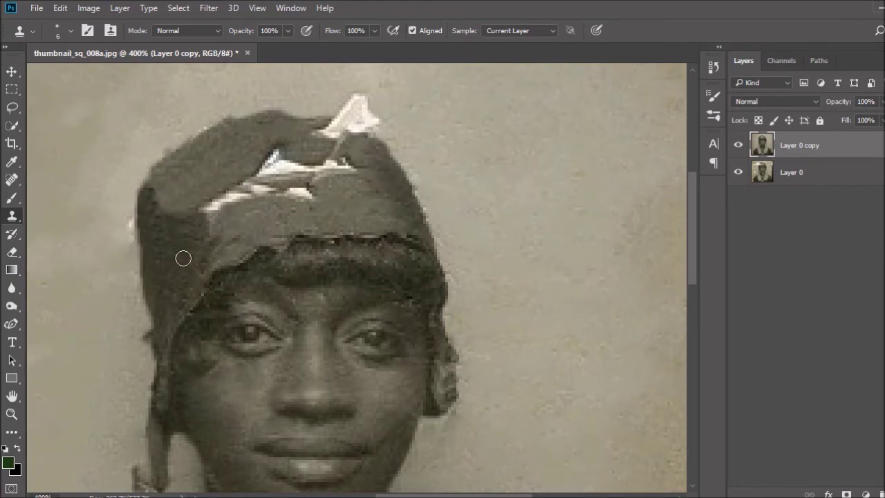
{"action": "left_click_drag", "start_coordinate": [144, 251], "coordinate": [219, 199]}
{"action": "left_click_drag", "start_coordinate": [365, 144], "coordinate": [327, 123]}
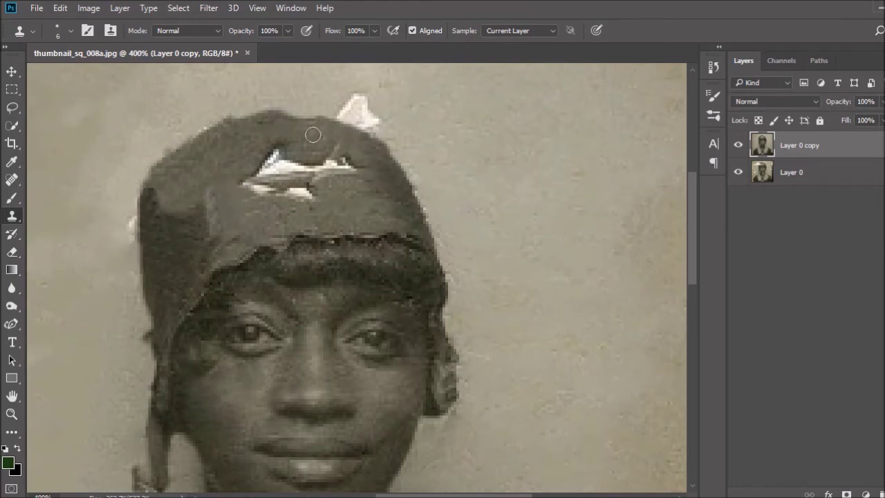
{"action": "mouse_move", "coordinate": [387, 124]}
{"action": "left_mouse_down"}
{"action": "mouse_move", "coordinate": [350, 95]}
{"action": "mouse_move", "coordinate": [344, 107]}
{"action": "left_mouse_up"}
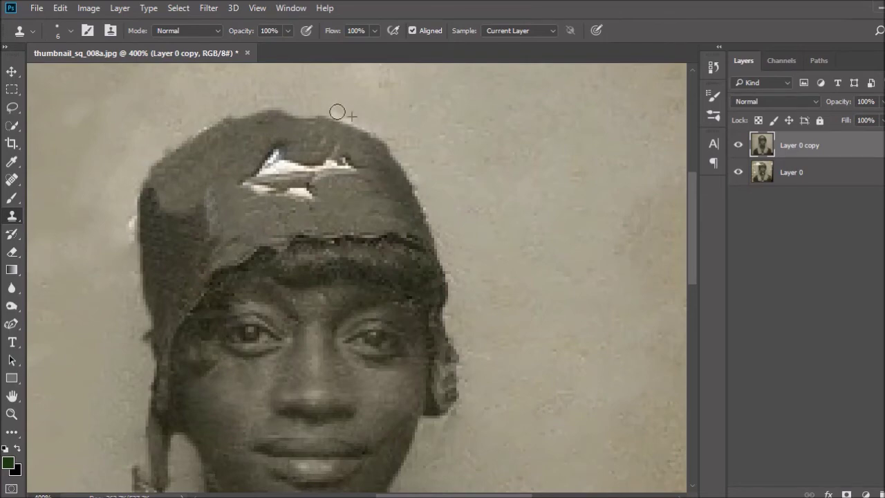
Spot-heal the remaining torn white patch and light spots on the hat, then compare with the original.
{"action": "key", "text": "j"}
{"action": "left_click_drag", "start_coordinate": [352, 165], "coordinate": [339, 158]}
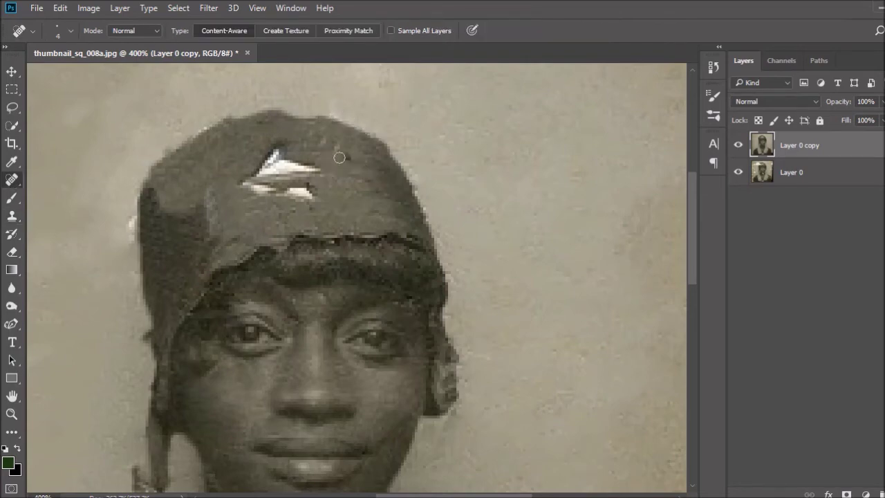
{"action": "mouse_move", "coordinate": [315, 189]}
{"action": "left_mouse_down"}
{"action": "mouse_move", "coordinate": [241, 184]}
{"action": "mouse_move", "coordinate": [257, 168]}
{"action": "mouse_move", "coordinate": [290, 170]}
{"action": "left_mouse_up"}
{"action": "left_click_drag", "start_coordinate": [212, 185], "coordinate": [212, 233]}
{"action": "left_click_drag", "start_coordinate": [260, 145], "coordinate": [291, 146]}
{"action": "left_click", "coordinate": [739, 145]}
{"action": "left_click", "coordinate": [738, 145]}
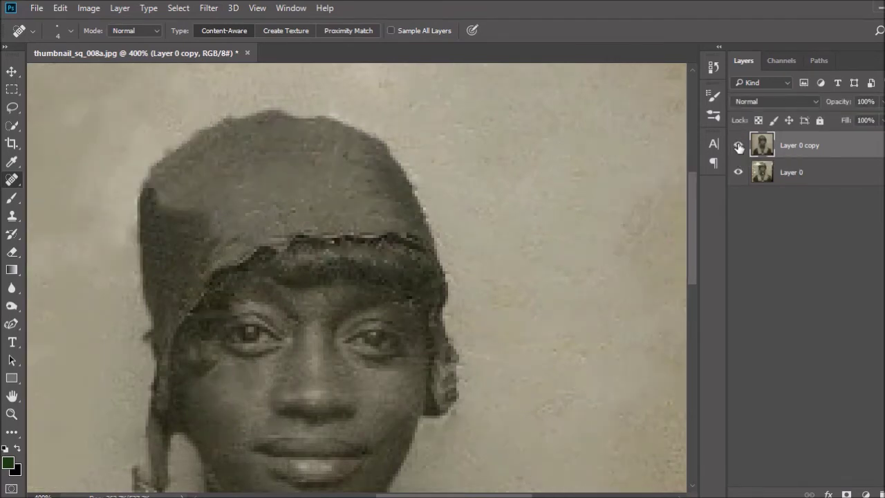
Copy a polygonal selection under the chin to a new layer and nudge it up over the flaw.
{"action": "key", "text": "h"}
{"action": "left_click_drag", "start_coordinate": [535, 276], "coordinate": [390, 433]}
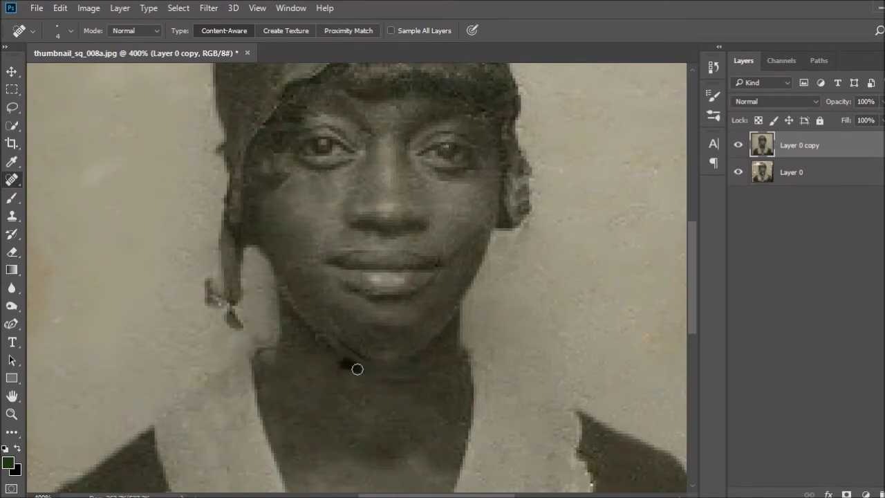
{"action": "left_click", "coordinate": [12, 107], "text": "alt"}
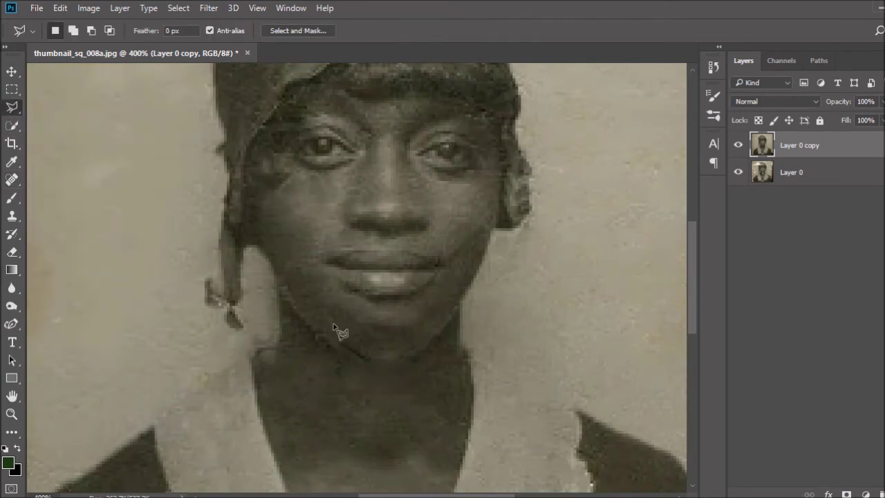
{"action": "double_click", "coordinate": [370, 363]}
{"action": "key", "text": "ctrl+j"}
{"action": "key", "text": "v"}
{"action": "left_click_drag", "start_coordinate": [391, 372], "coordinate": [391, 368]}
{"action": "key", "text": "v"}
{"action": "left_click", "coordinate": [421, 204]}
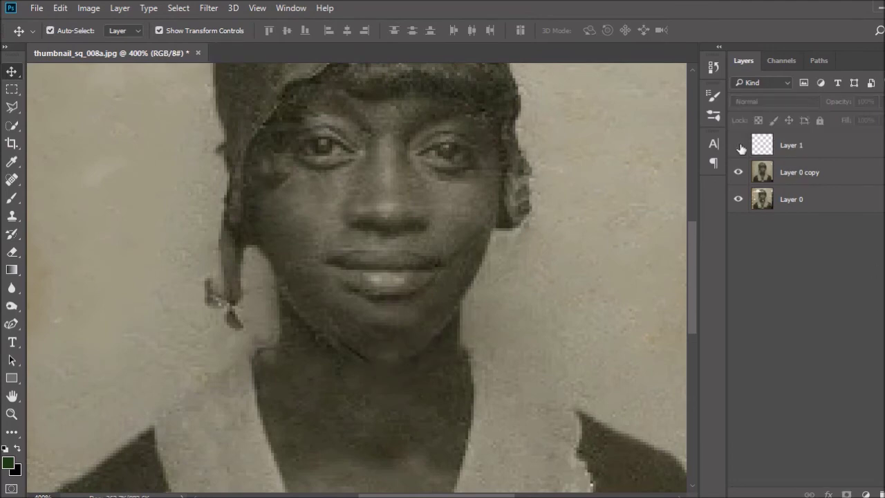
Merge Layer 1 with Layer 0 copy into a single layer.
{"action": "key", "text": "j"}
{"action": "left_click", "coordinate": [792, 144]}
{"action": "left_click", "coordinate": [787, 174], "text": "shift"}
{"action": "left_click", "coordinate": [879, 60]}
{"action": "left_click", "coordinate": [728, 418]}
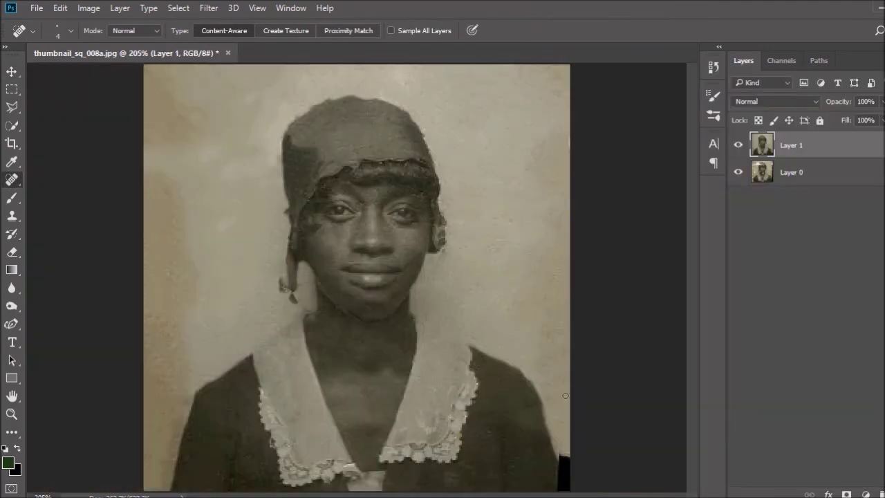
Clone Stamp over the black strip at the lower-right edge.
{"action": "mouse_move", "coordinate": [585, 277]}
{"action": "left_mouse_down"}
{"action": "mouse_move", "coordinate": [556, 411]}
{"action": "mouse_move", "coordinate": [526, 450]}
{"action": "mouse_move", "coordinate": [489, 468]}
{"action": "left_mouse_up"}
{"action": "key", "text": "s"}
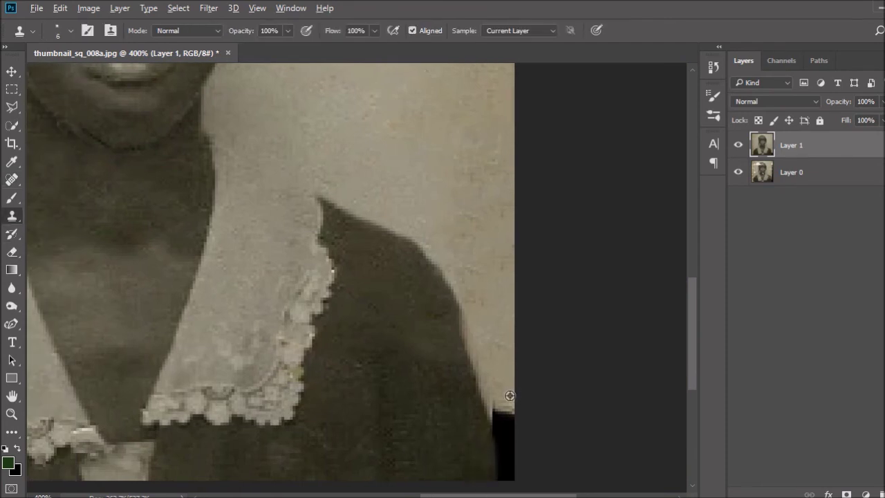
{"action": "mouse_move", "coordinate": [507, 411]}
{"action": "left_mouse_down"}
{"action": "mouse_move", "coordinate": [509, 439]}
{"action": "mouse_move", "coordinate": [498, 424]}
{"action": "mouse_move", "coordinate": [504, 463]}
{"action": "left_mouse_up"}
With the whole photo in view, heal the upper-left blemish, left-edge strip and right-background stains.
{"action": "key", "text": "ctrl+0"}
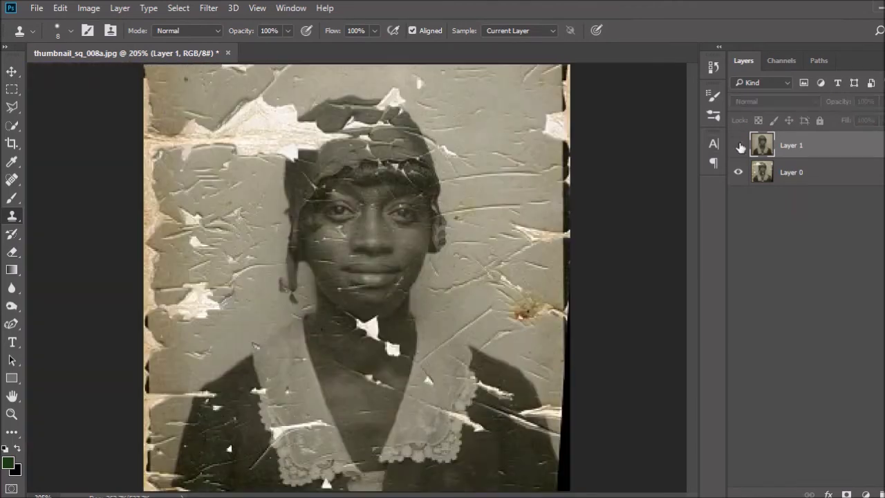
{"action": "key", "text": "j"}
{"action": "left_click_drag", "start_coordinate": [203, 135], "coordinate": [158, 129]}
{"action": "mouse_move", "coordinate": [169, 325]}
{"action": "left_mouse_down"}
{"action": "mouse_move", "coordinate": [164, 184]}
{"action": "mouse_move", "coordinate": [142, 431]}
{"action": "mouse_move", "coordinate": [165, 388]}
{"action": "left_mouse_up"}
{"action": "left_click_drag", "start_coordinate": [540, 149], "coordinate": [405, 76]}
{"action": "left_click", "coordinate": [507, 120]}
{"action": "left_click_drag", "start_coordinate": [512, 208], "coordinate": [498, 274]}
{"action": "left_click_drag", "start_coordinate": [571, 238], "coordinate": [497, 332]}
Toggle Layer 1 to compare, then clone-lighten the lower-left background near the sleeve.
{"action": "left_click", "coordinate": [738, 145]}
{"action": "left_click", "coordinate": [738, 144]}
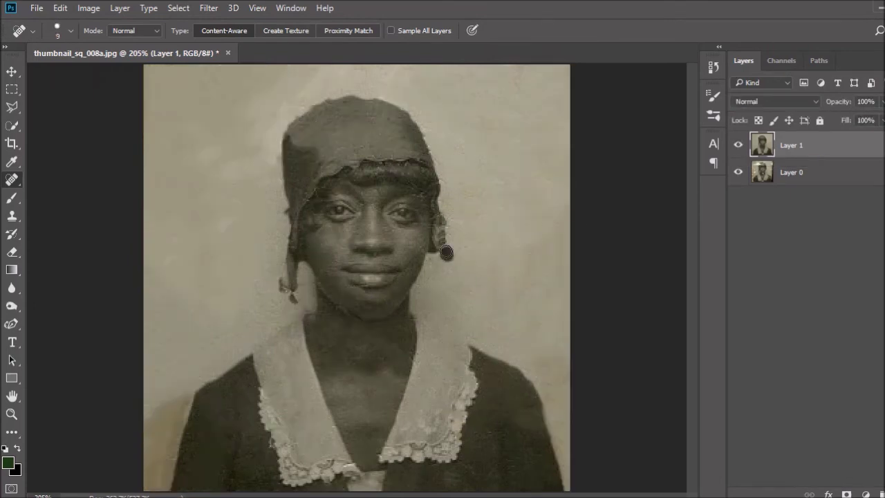
{"action": "left_click", "coordinate": [11, 216]}
{"action": "left_click", "coordinate": [155, 395], "text": "alt"}
{"action": "mouse_move", "coordinate": [151, 415]}
{"action": "left_mouse_down"}
{"action": "mouse_move", "coordinate": [166, 459]}
{"action": "mouse_move", "coordinate": [152, 470]}
{"action": "mouse_move", "coordinate": [163, 481]}
{"action": "left_mouse_up"}
{"action": "left_click", "coordinate": [12, 179]}
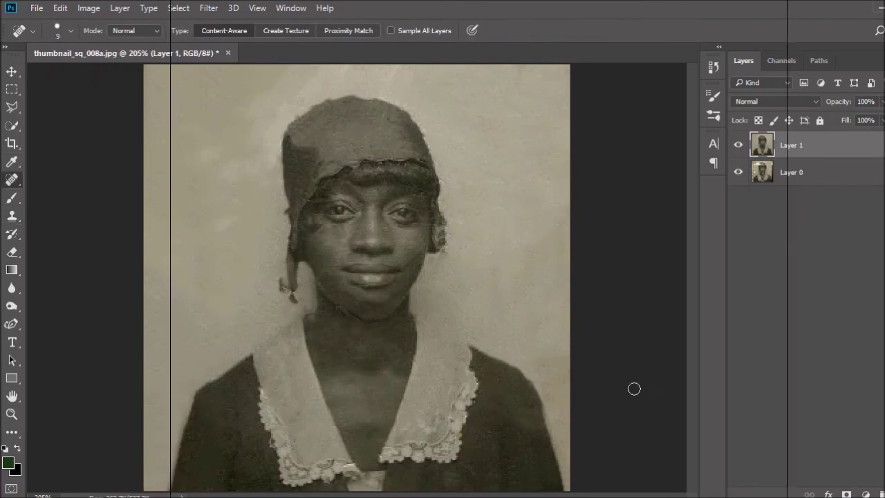